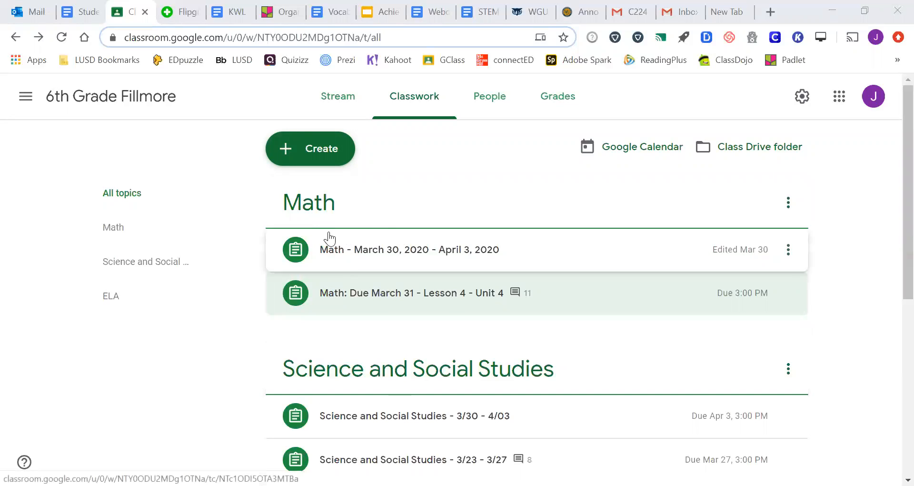
Open the practice problems PDF from the "Math: Due March 31 - Lesson 4 - Unit 4" assignment with Kami.
click(423, 298)
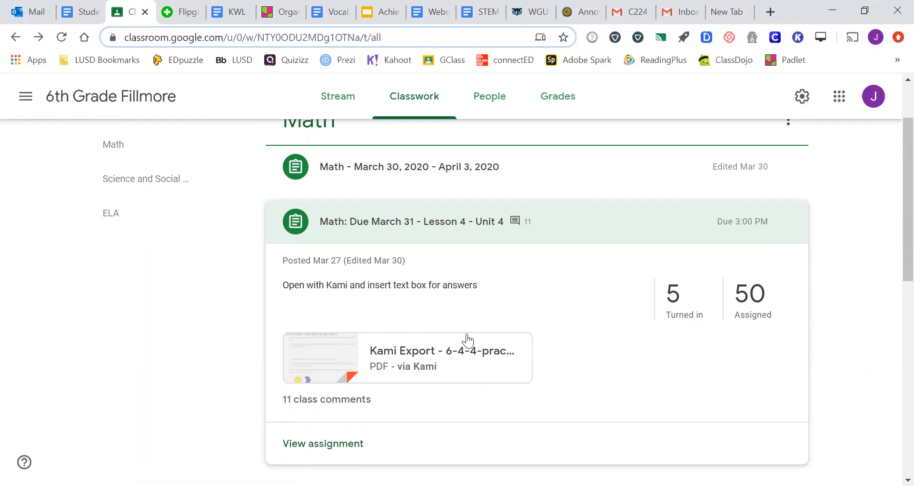
click(403, 357)
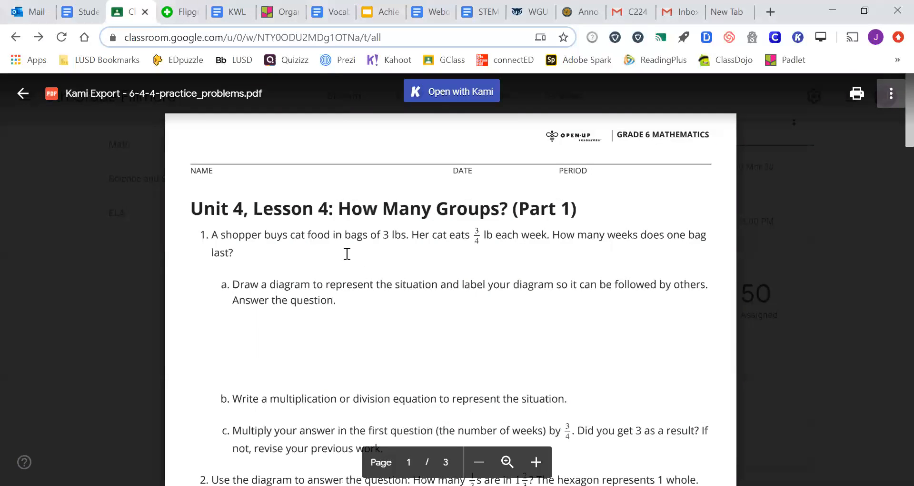
click(457, 91)
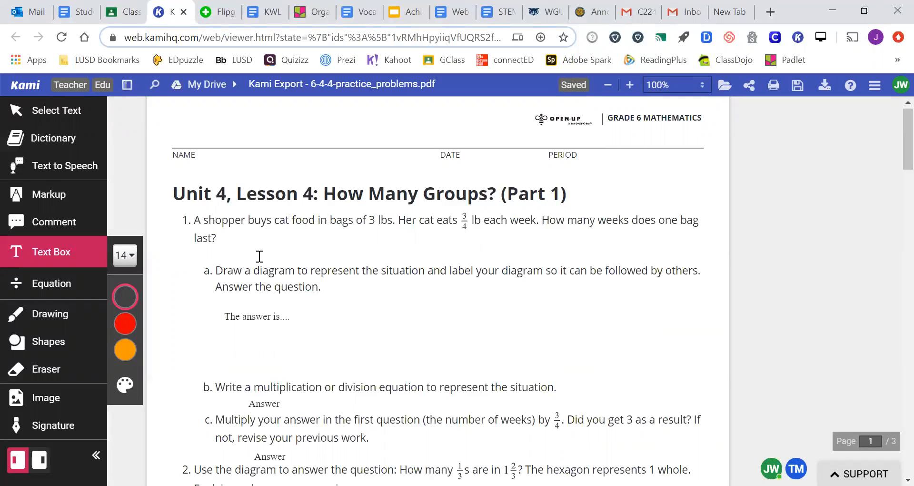
Replace the existing answer under question 1a with a new text box spanning most of the blank space and reading "Answer".
click(222, 307)
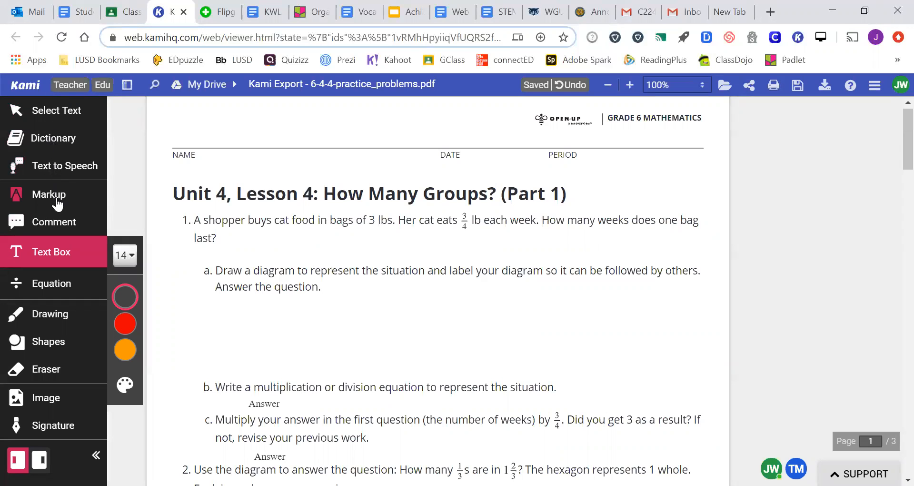
click(54, 254)
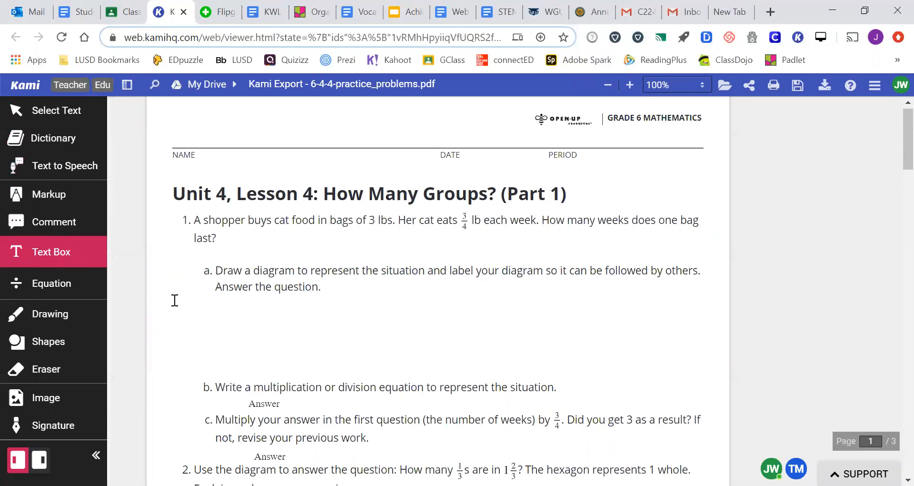
click(221, 307)
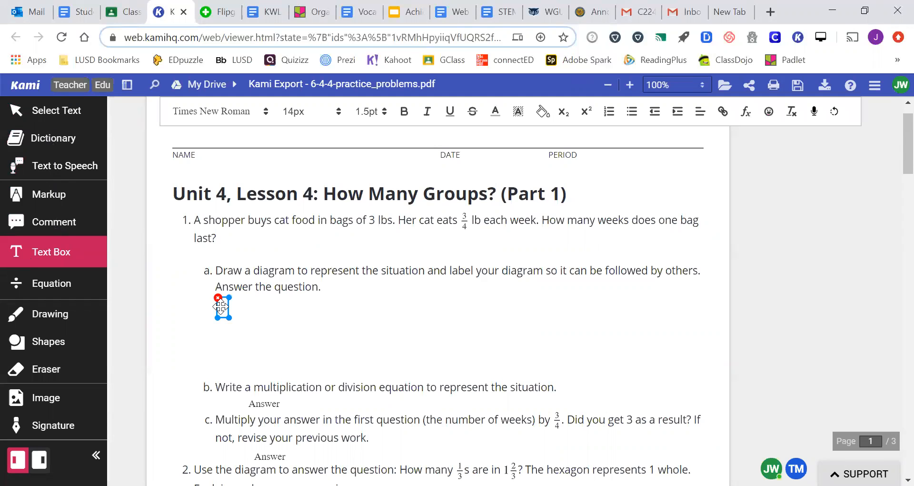
drag(230, 318, 563, 367)
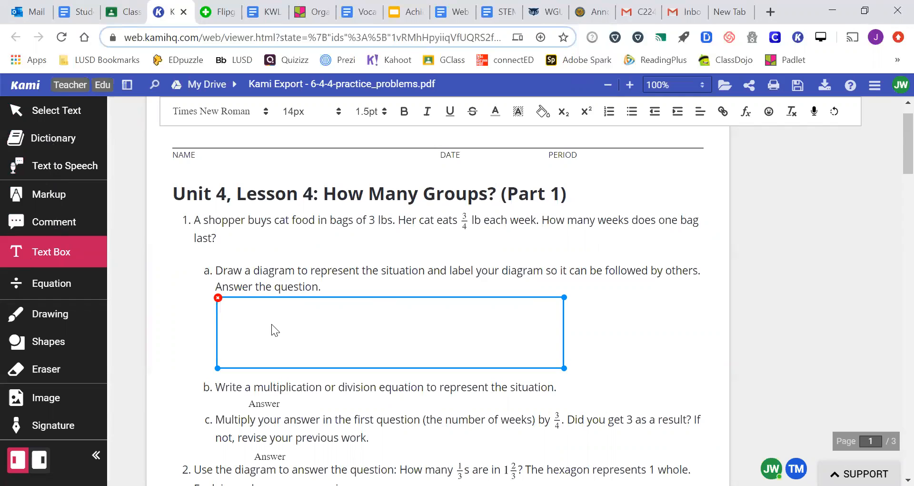
text(Answer)
Delete the existing "Answer" text boxes under questions 1b and 1c.
scroll(315, 335, down, 1)
click(260, 381)
click(247, 372)
click(270, 433)
click(250, 422)
Add a widened text box reading "Answer" beside option A of question 3 on page 2.
scroll(265, 433, down, 12)
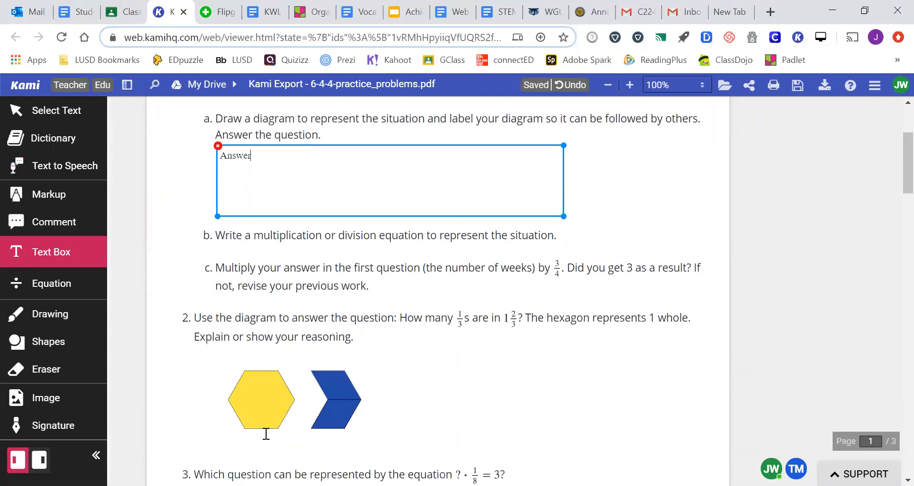
scroll(266, 435, down, 1)
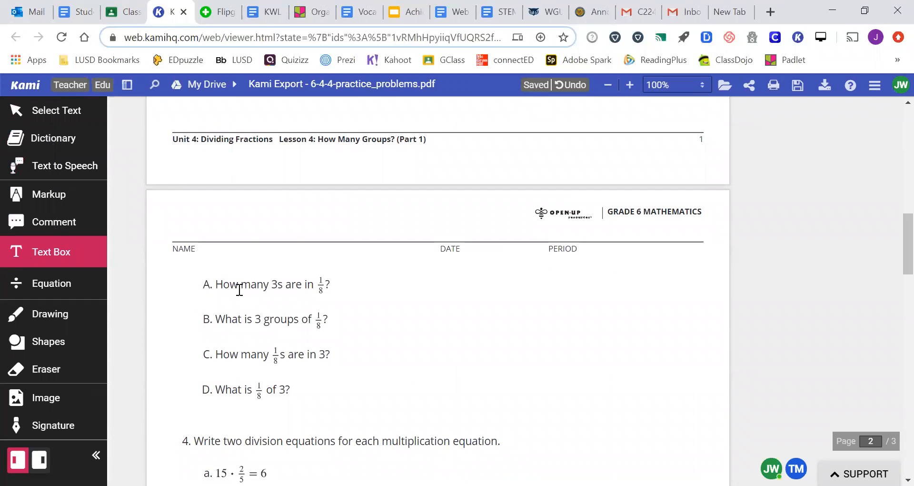
click(364, 281)
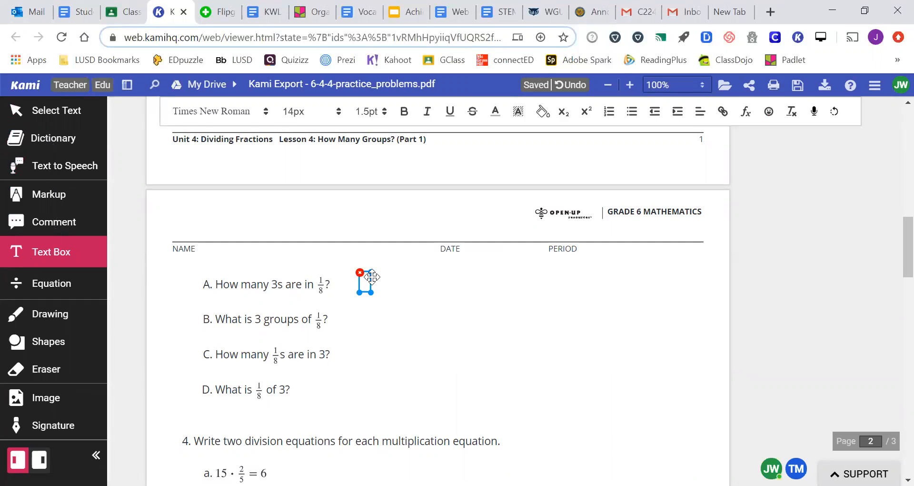
drag(371, 292, 529, 297)
text(nswer)
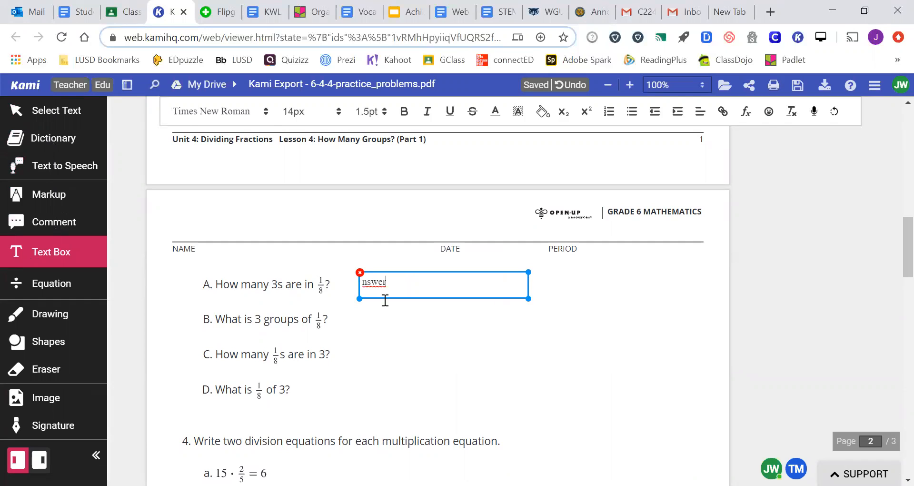
click(363, 283)
text(A)
Add text boxes reading "Answer" beside options B and C of question 3, and place an empty text box beside option D.
click(362, 320)
click(363, 321)
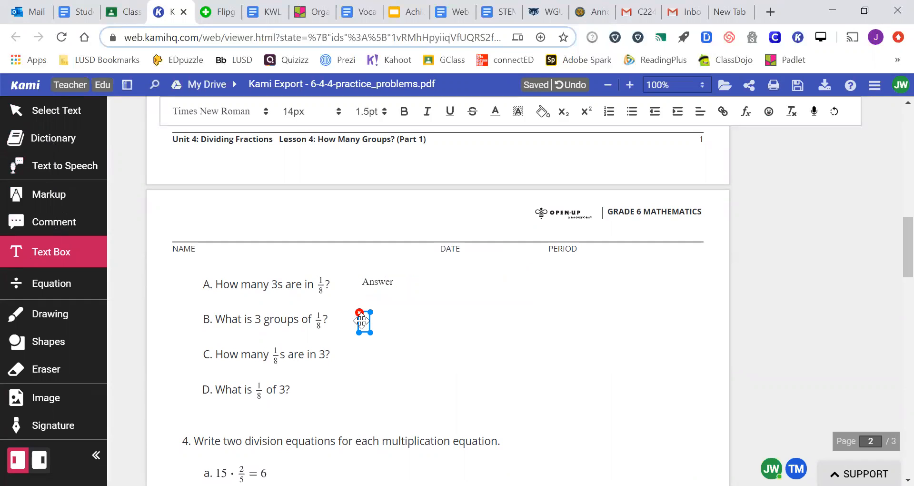
text(Answer)
click(361, 353)
click(360, 353)
text(Answer)
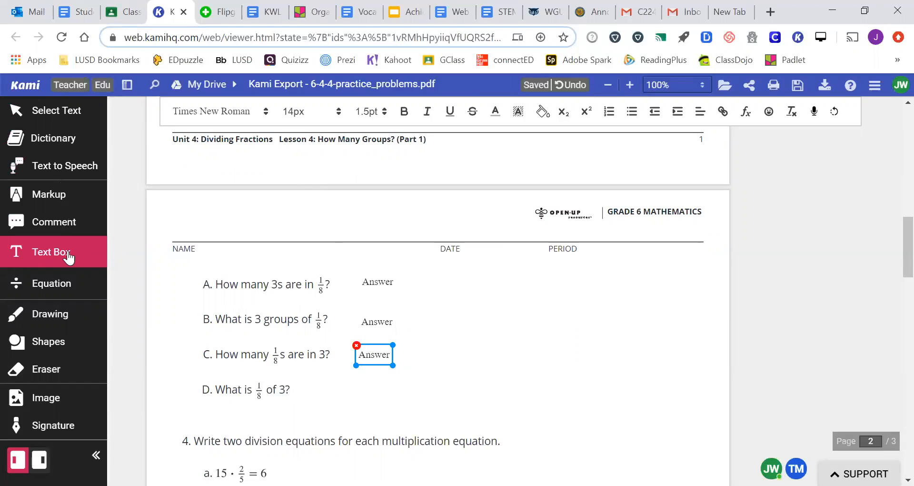
click(353, 387)
click(354, 385)
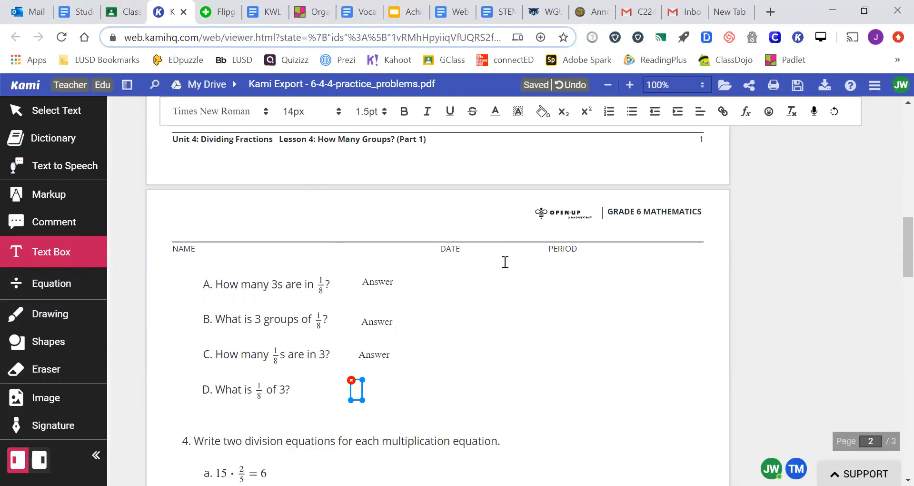
Switch back to Google Classroom and close the practice problems PDF preview to return to the Classwork list.
scroll(505, 262, up, 10)
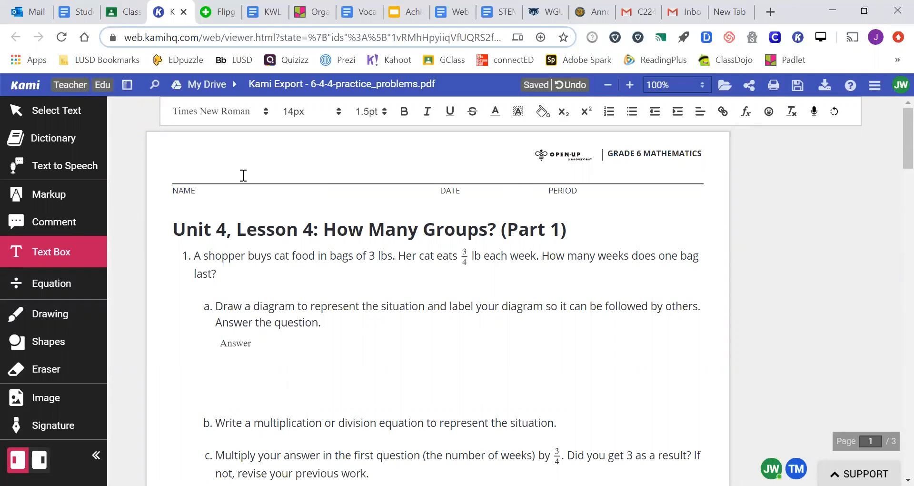
click(125, 15)
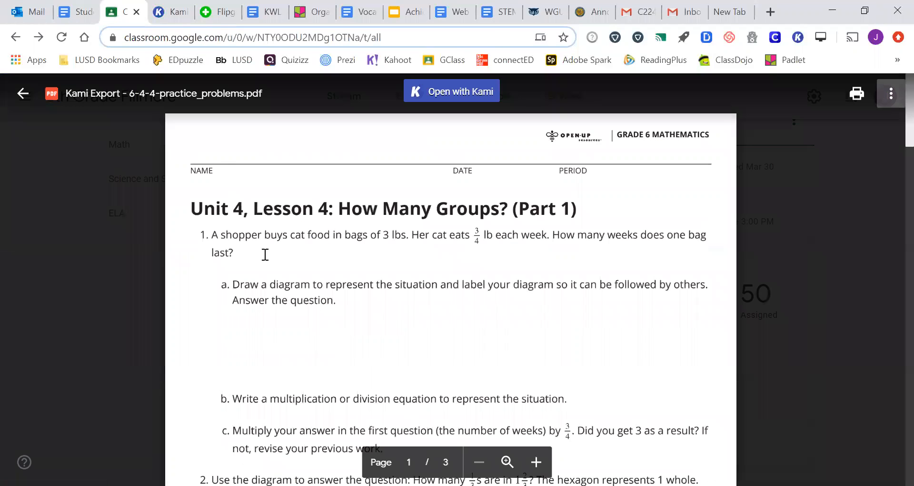
click(24, 94)
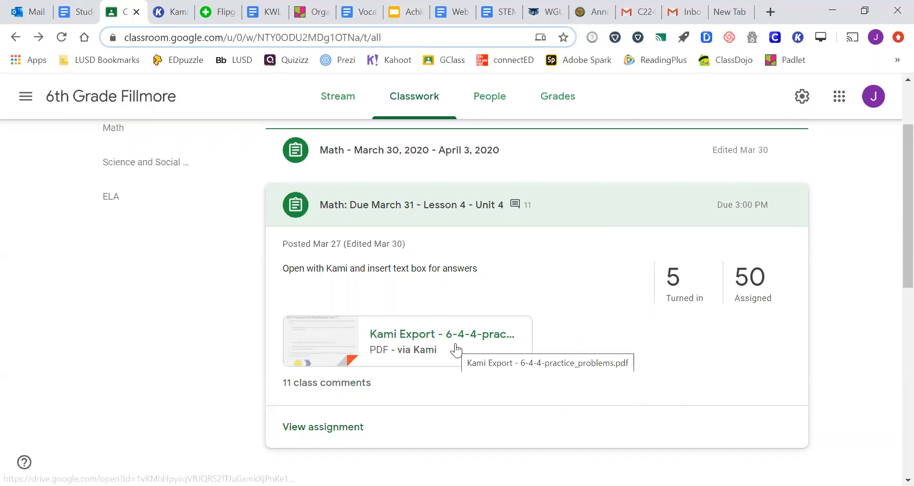
click(427, 358)
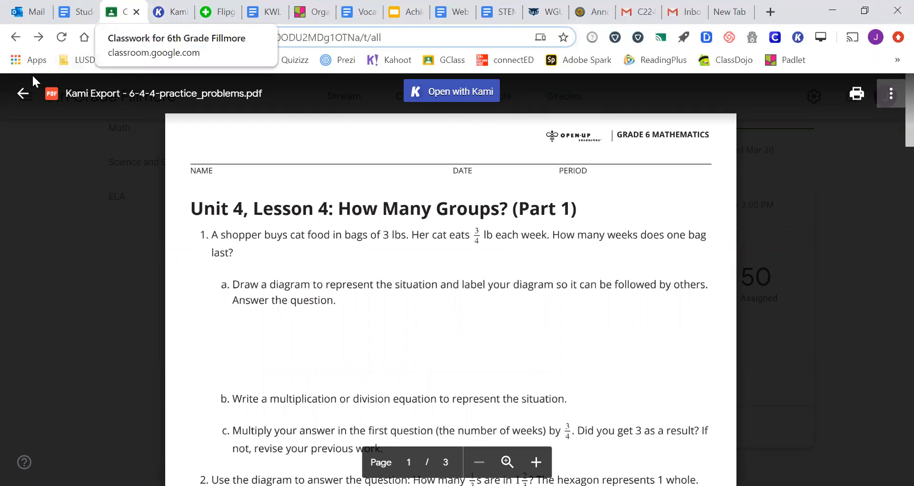
click(19, 95)
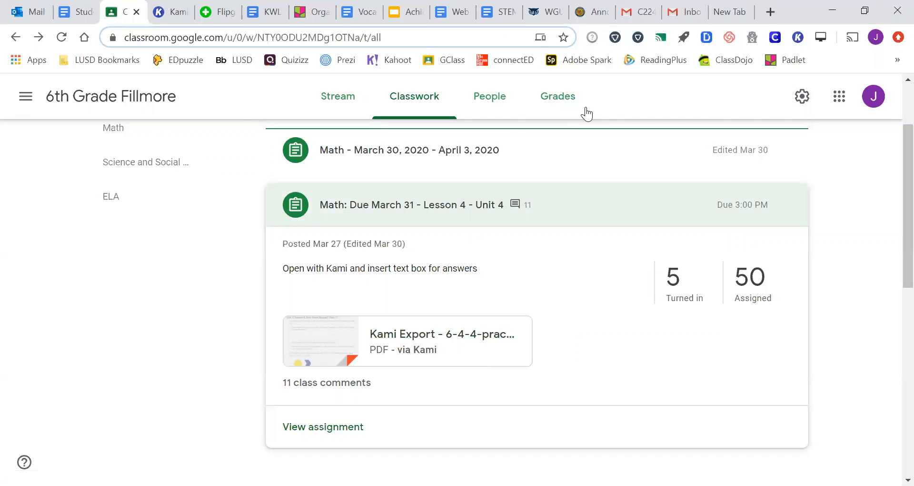